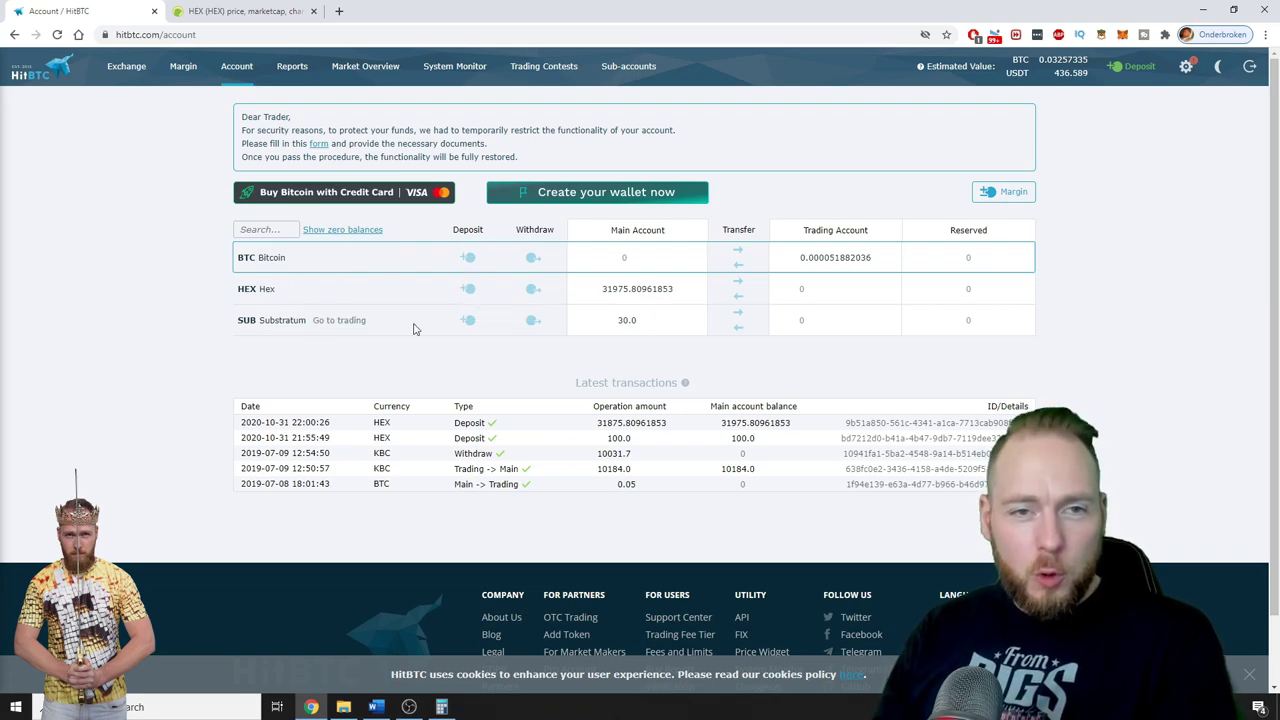
- Open the HEX transfer form and replace the amount with 10000 HEX for the trading account
left_click(469, 290)
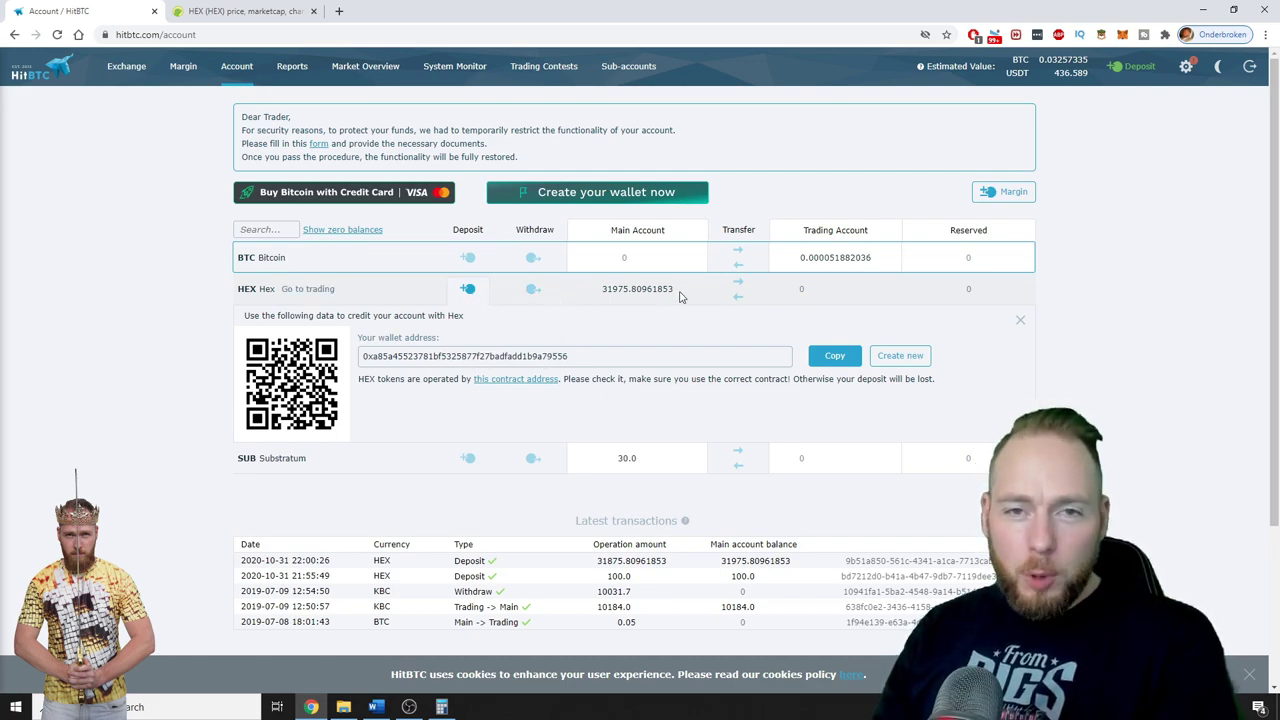
left_click(739, 285)
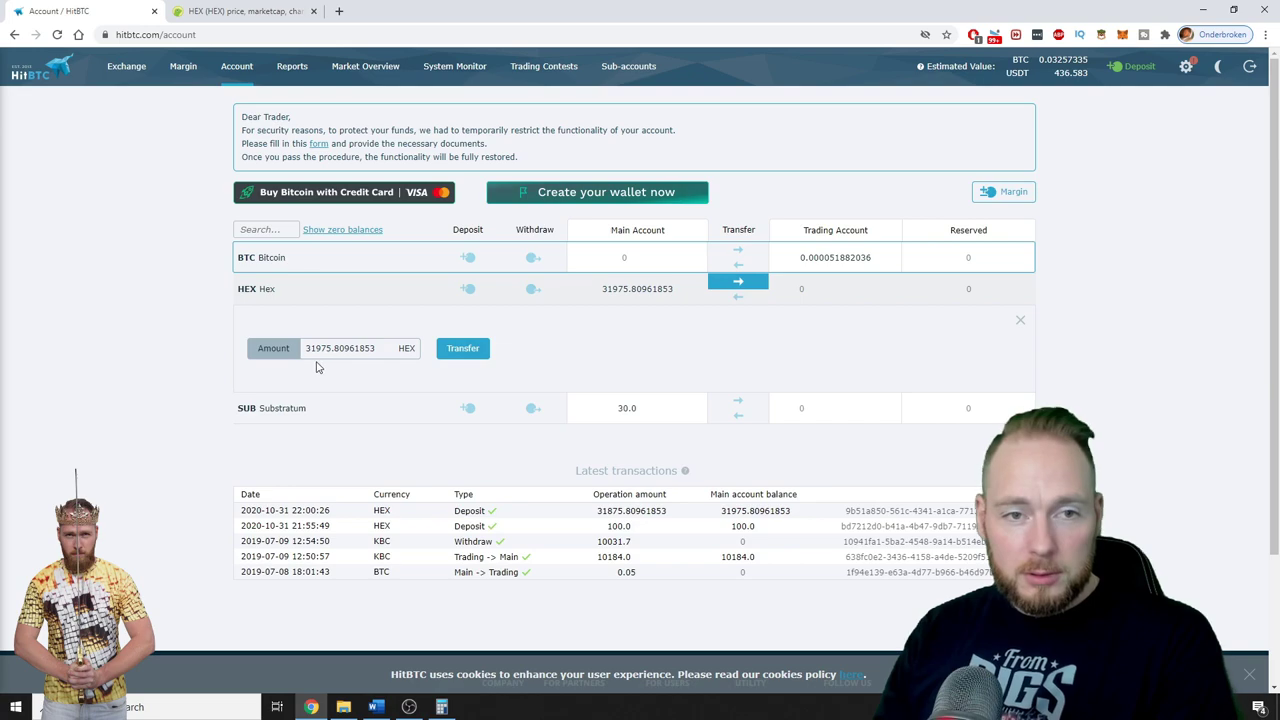
left_click_drag(307, 348, 394, 348)
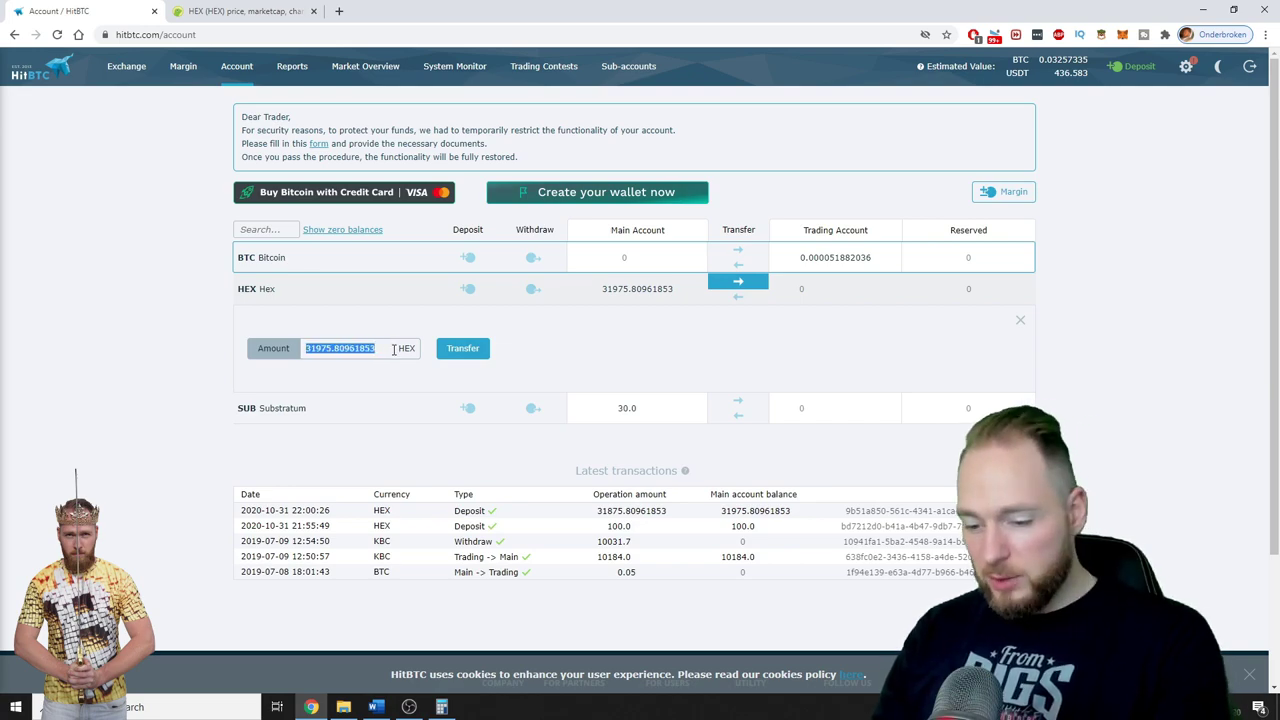
type("10000")
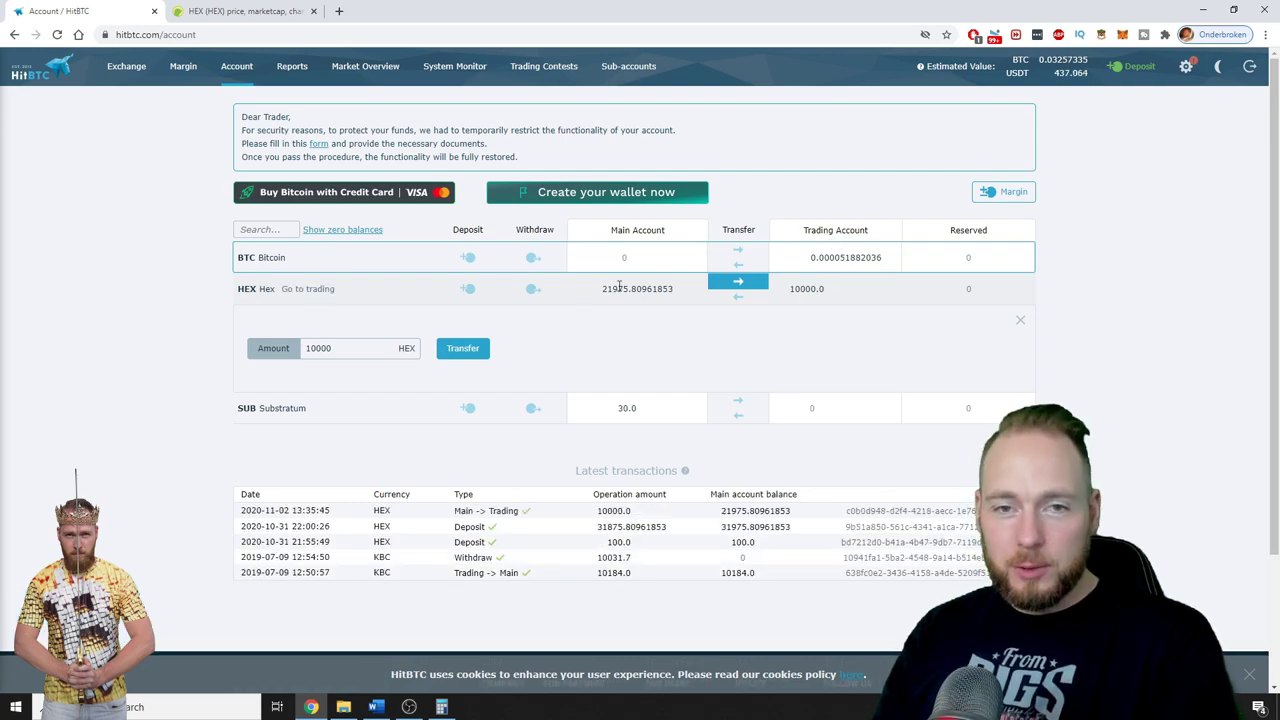
- Go to the Exchange page and filter the instruments list with 'hex'
left_click(128, 74)
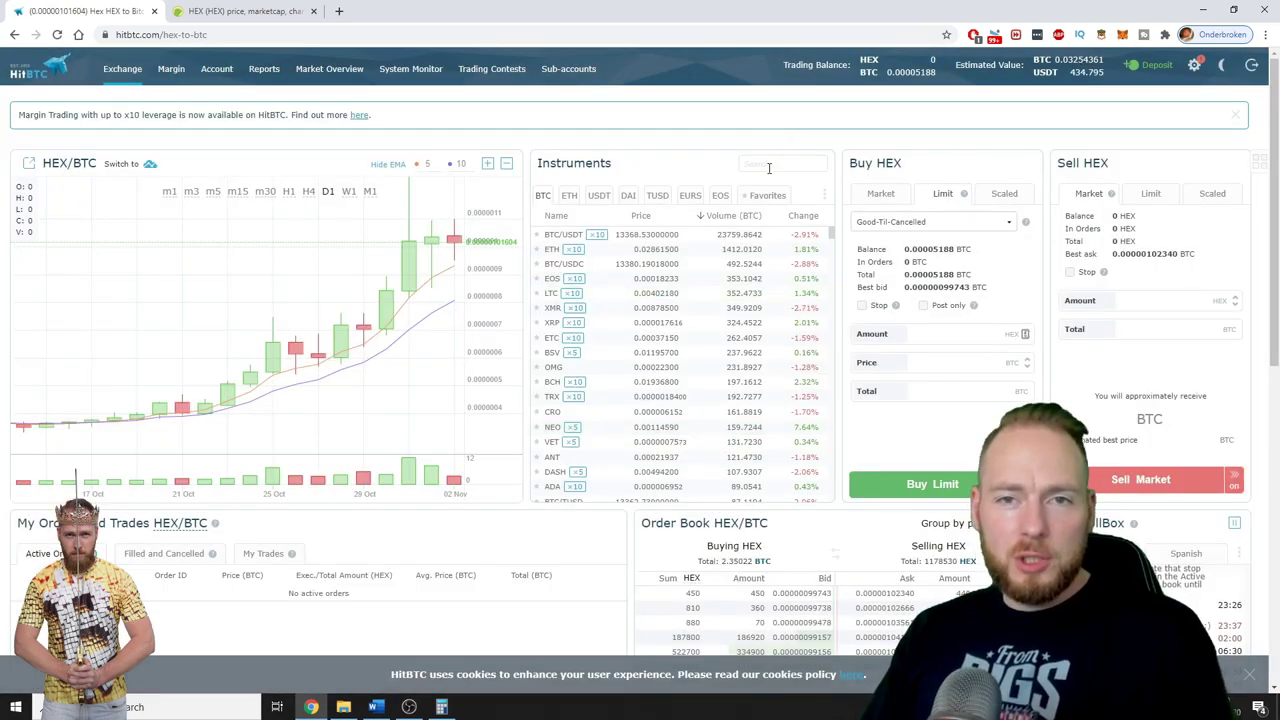
type("he")
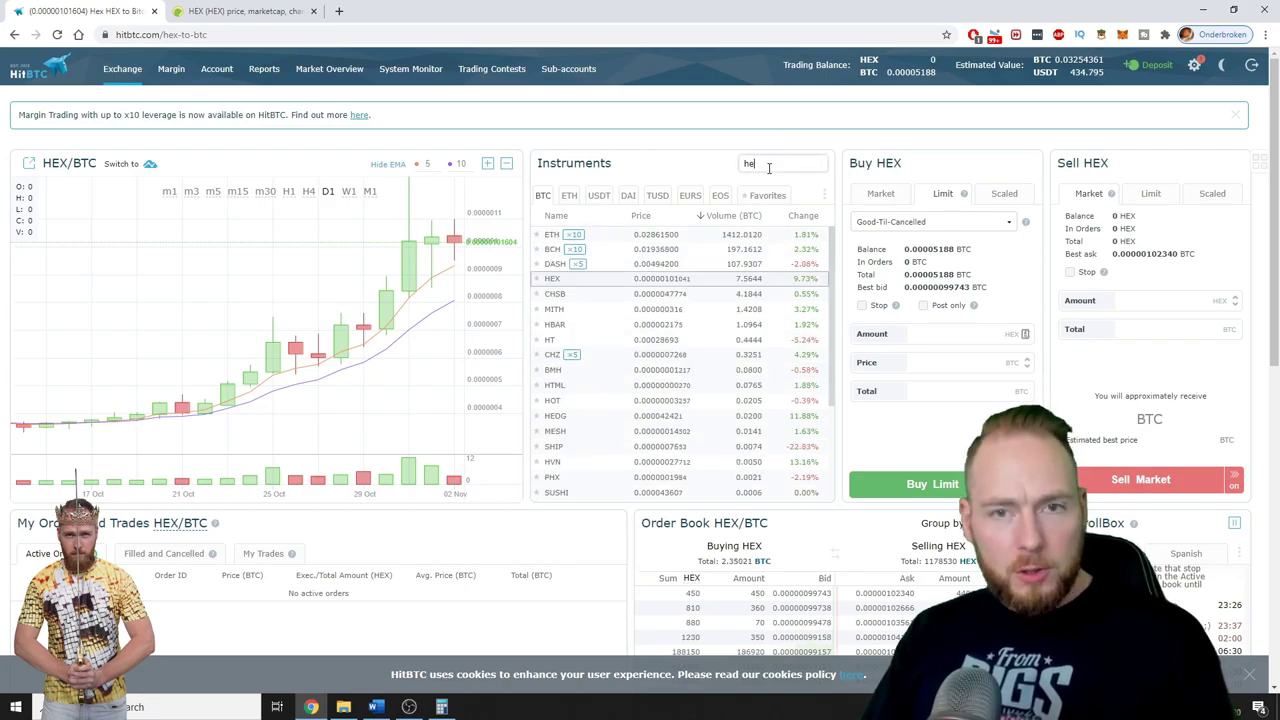
type("x")
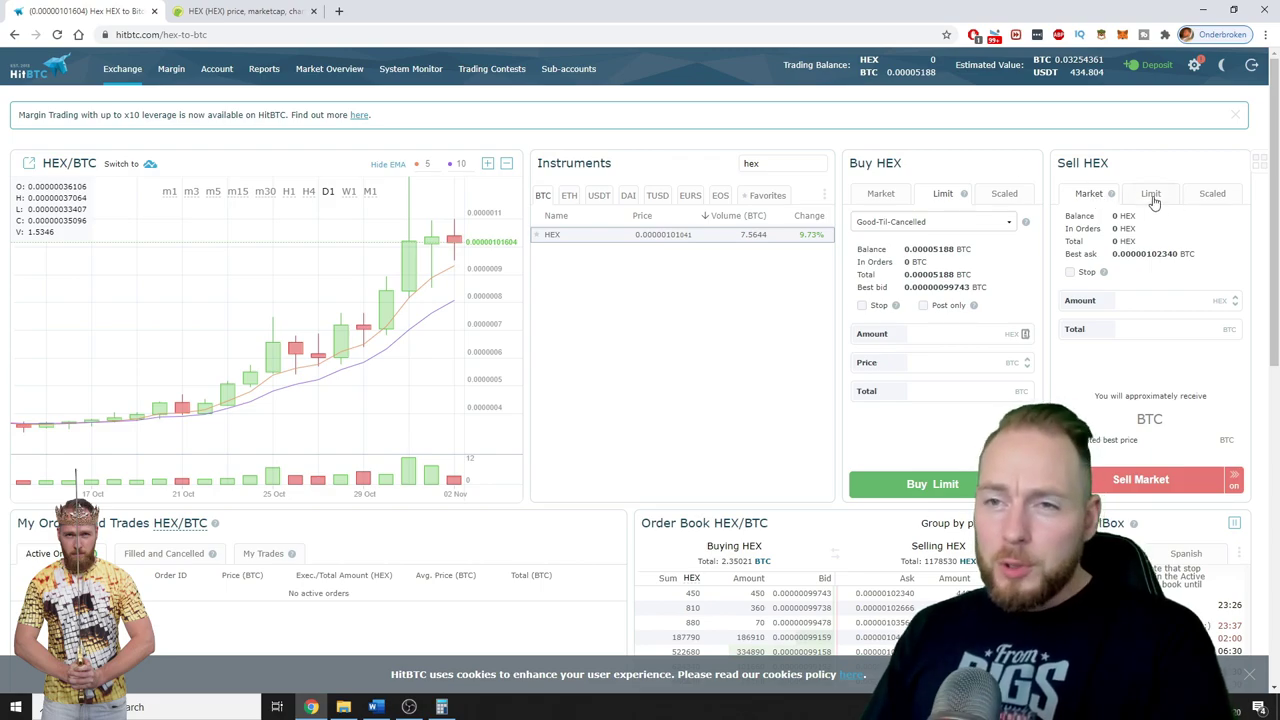
left_click(238, 11)
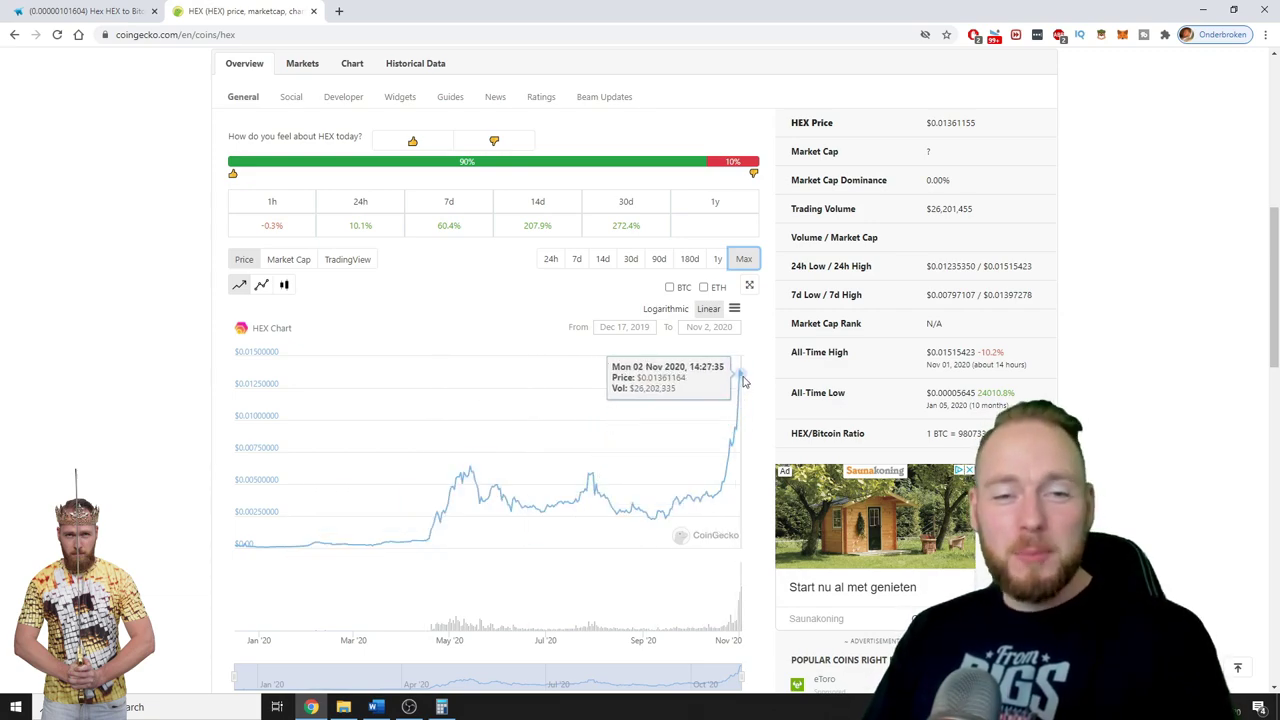
left_click(76, 12)
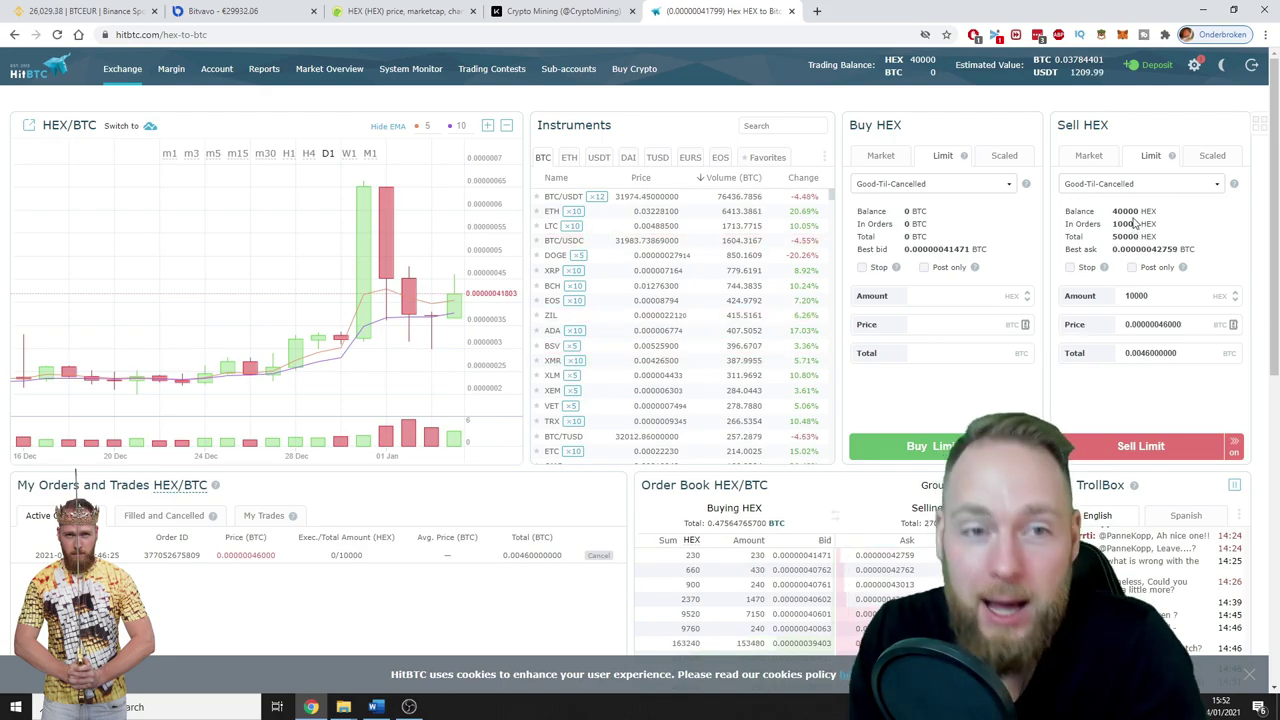
- Switch the Sell HEX panel to Market and trim the amount down to 10 HEX
left_click(1090, 156)
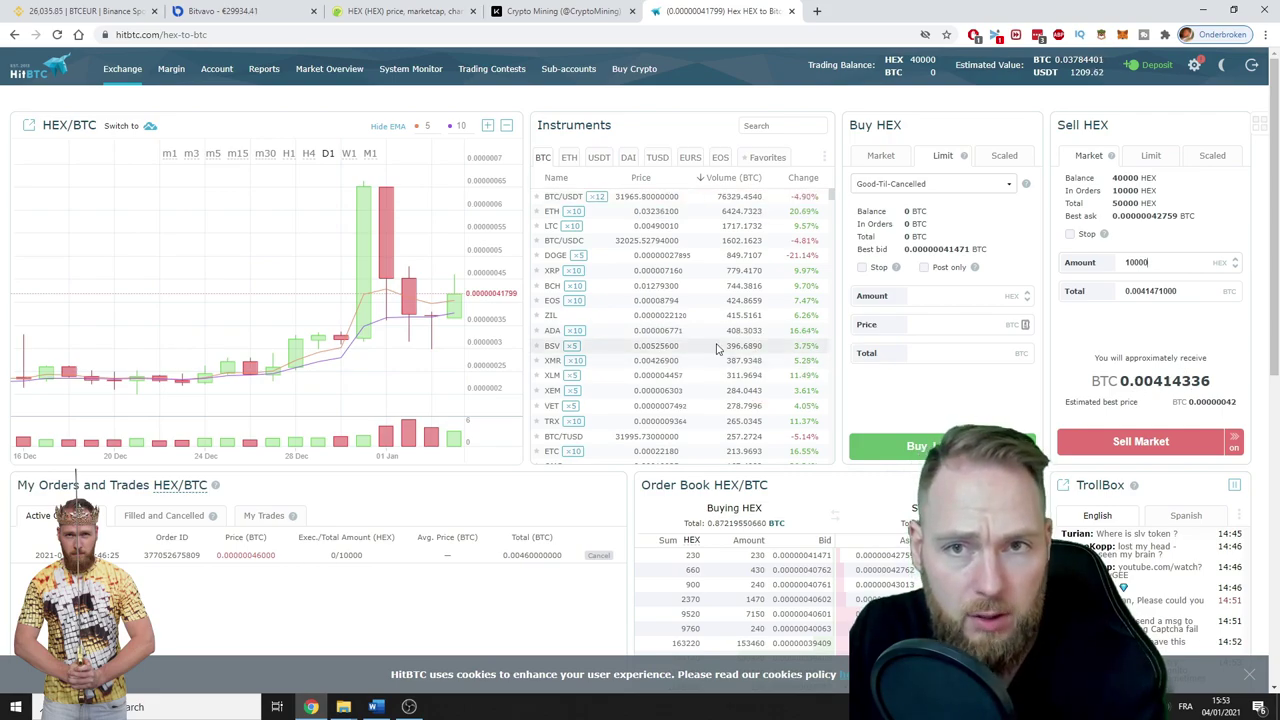
key("BackSpace")
key("BackSpace")
key("BackSpace")
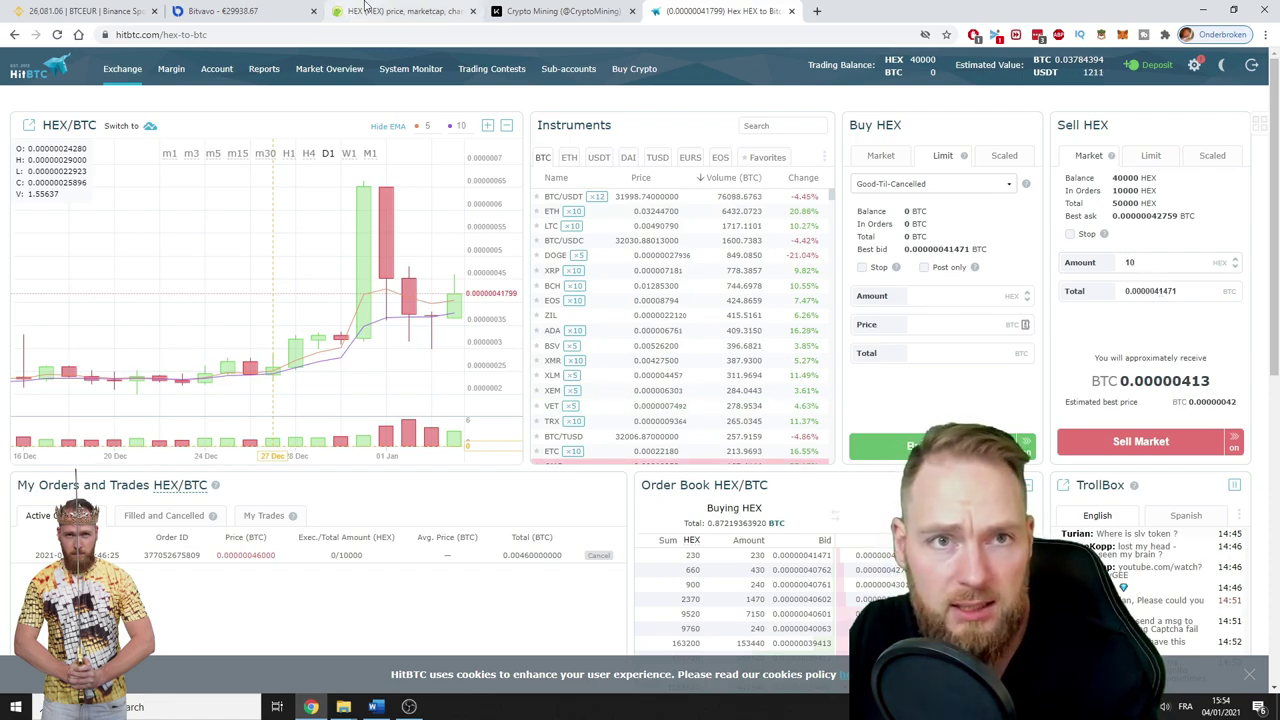
- Switch CoinGecko's HEX price display from USD to Bitcoin (₿0.00000042), then go back to HitBTC
key("ctrl+3")
scroll(1180, 350, "up", 5)
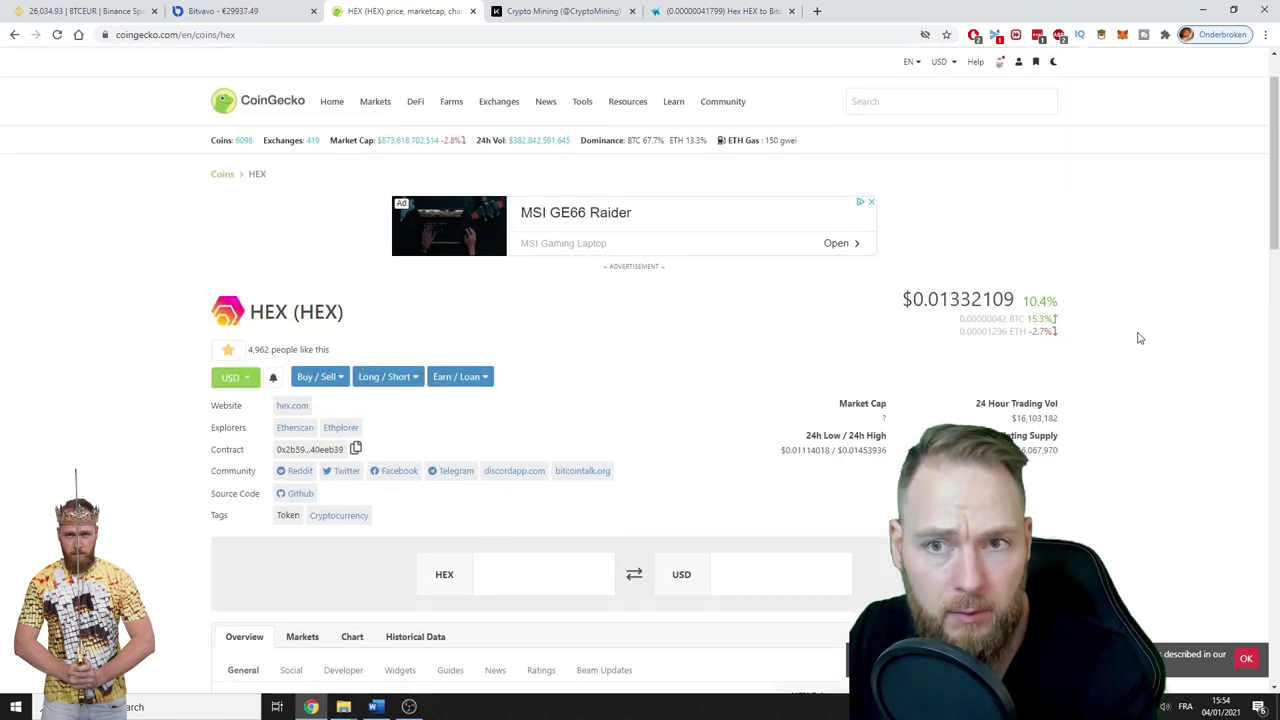
scroll(1140, 338, "down", 2)
scroll(1138, 337, "up", 1)
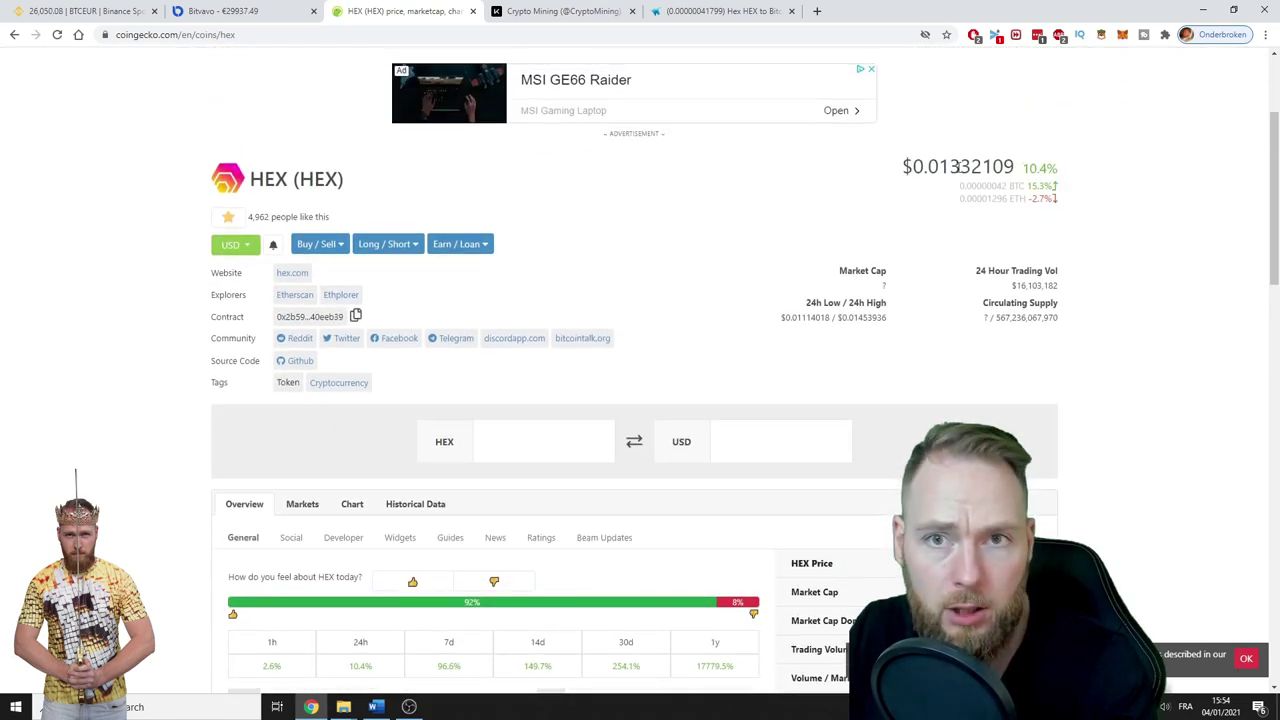
left_click(232, 245)
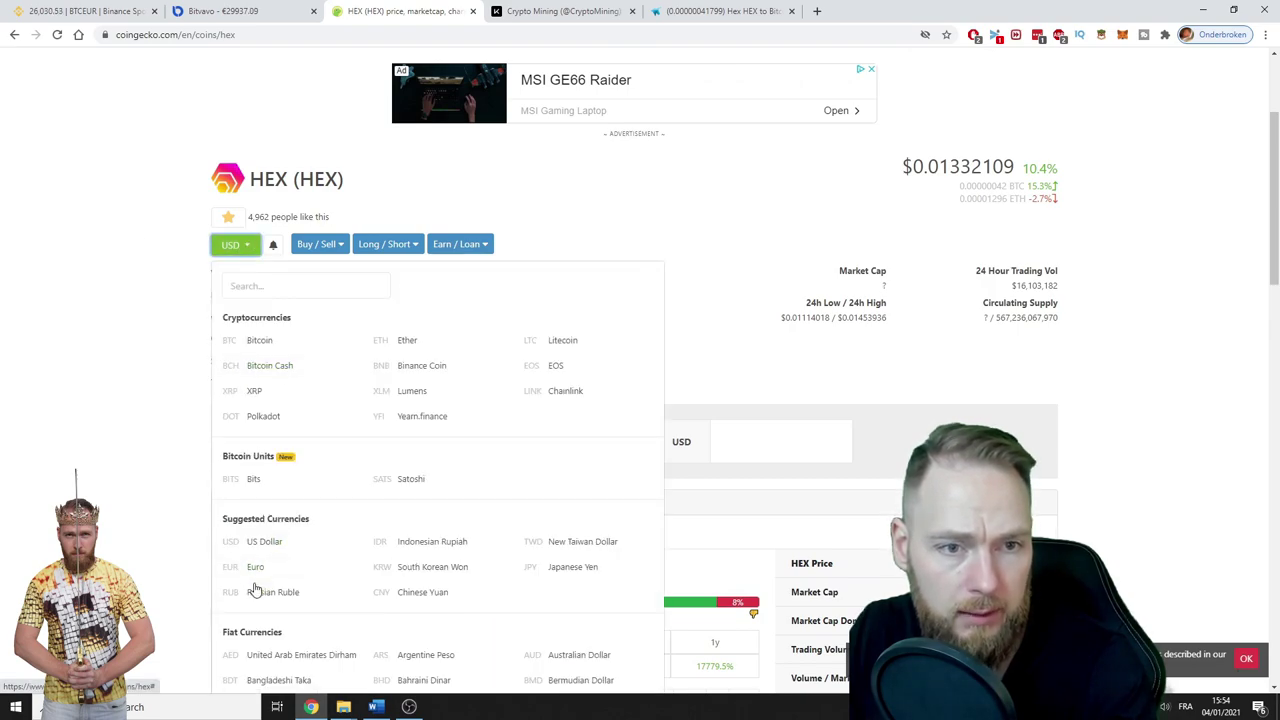
left_click(253, 343)
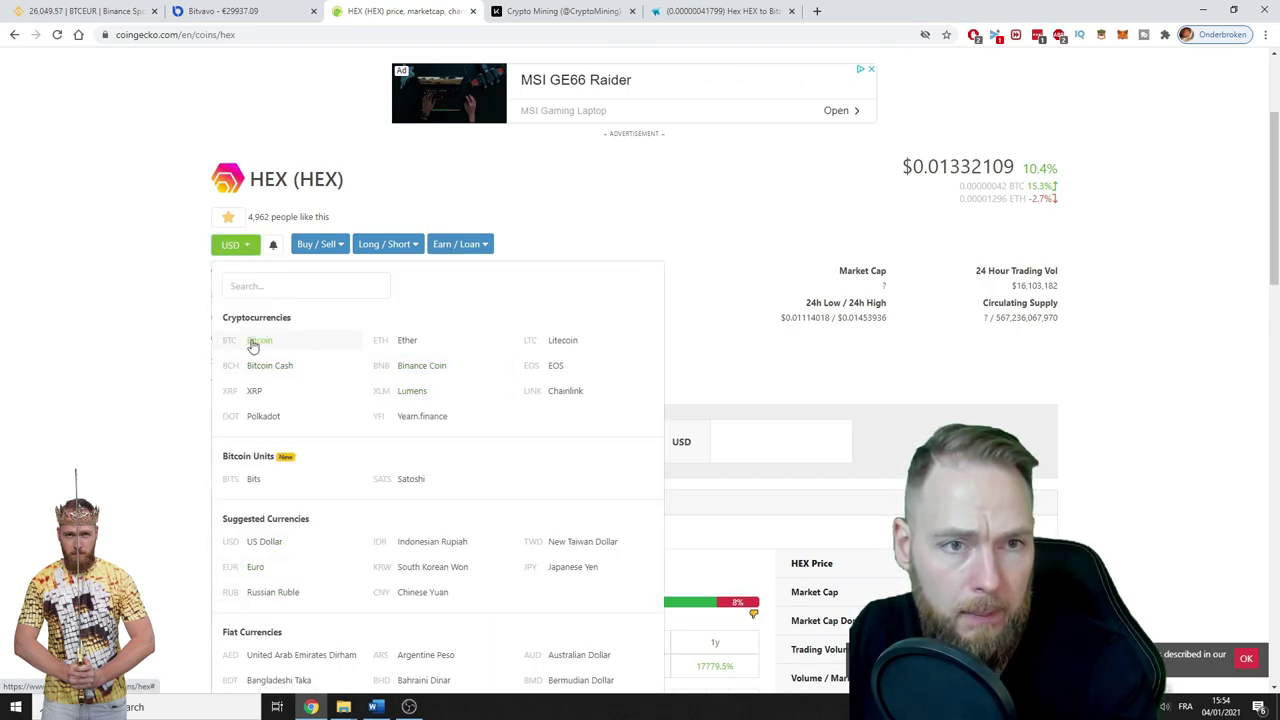
left_click(686, 12)
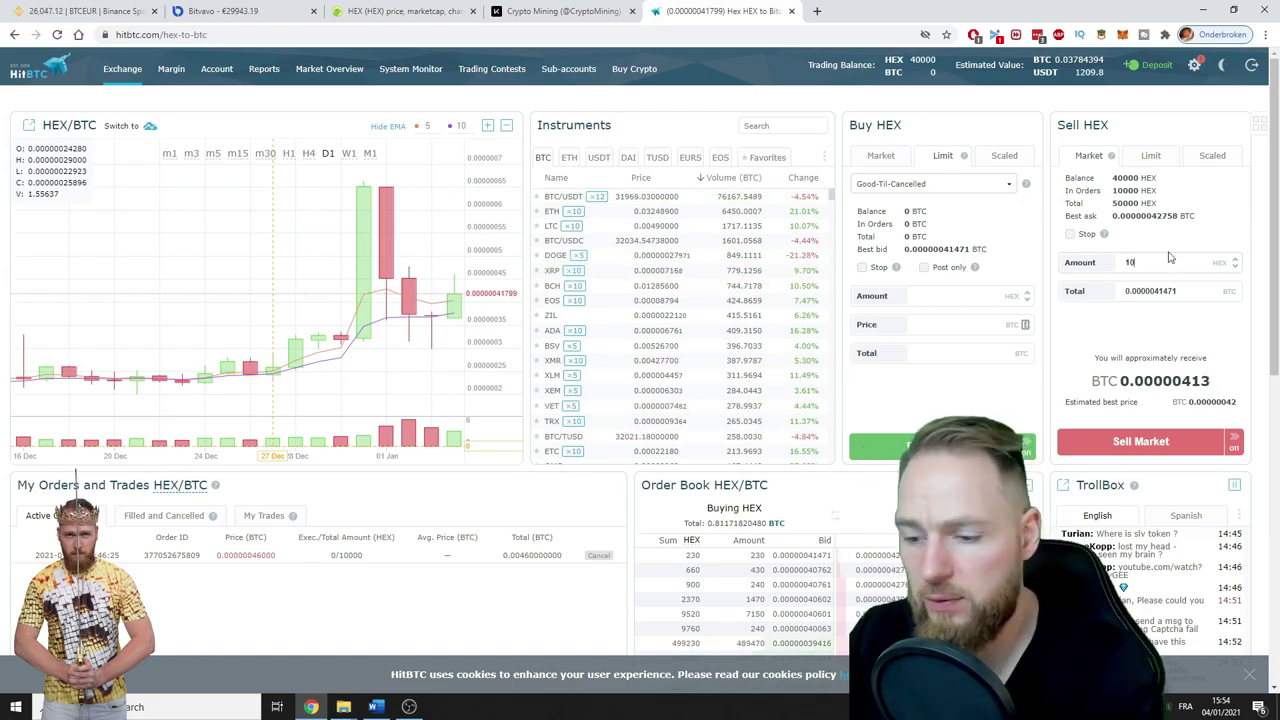
- Make the market sell amount 10000 HEX and submit the Sell Market order
type("000")
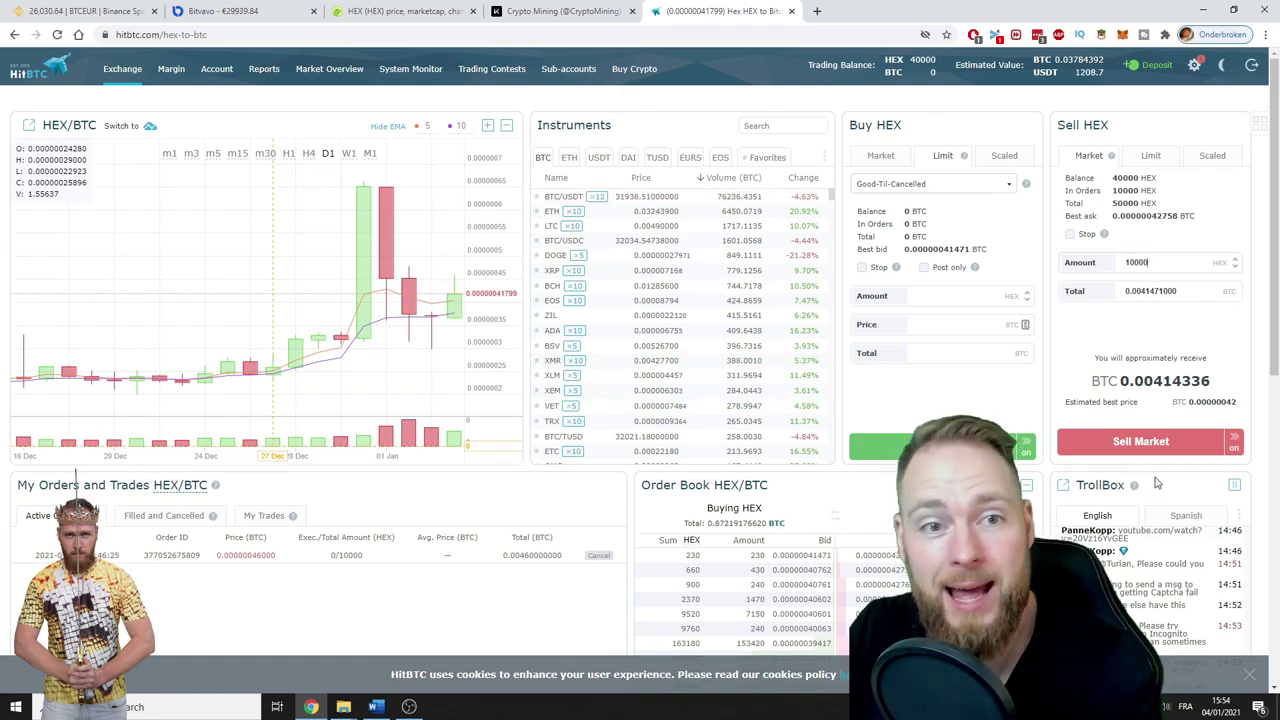
left_click(1150, 446)
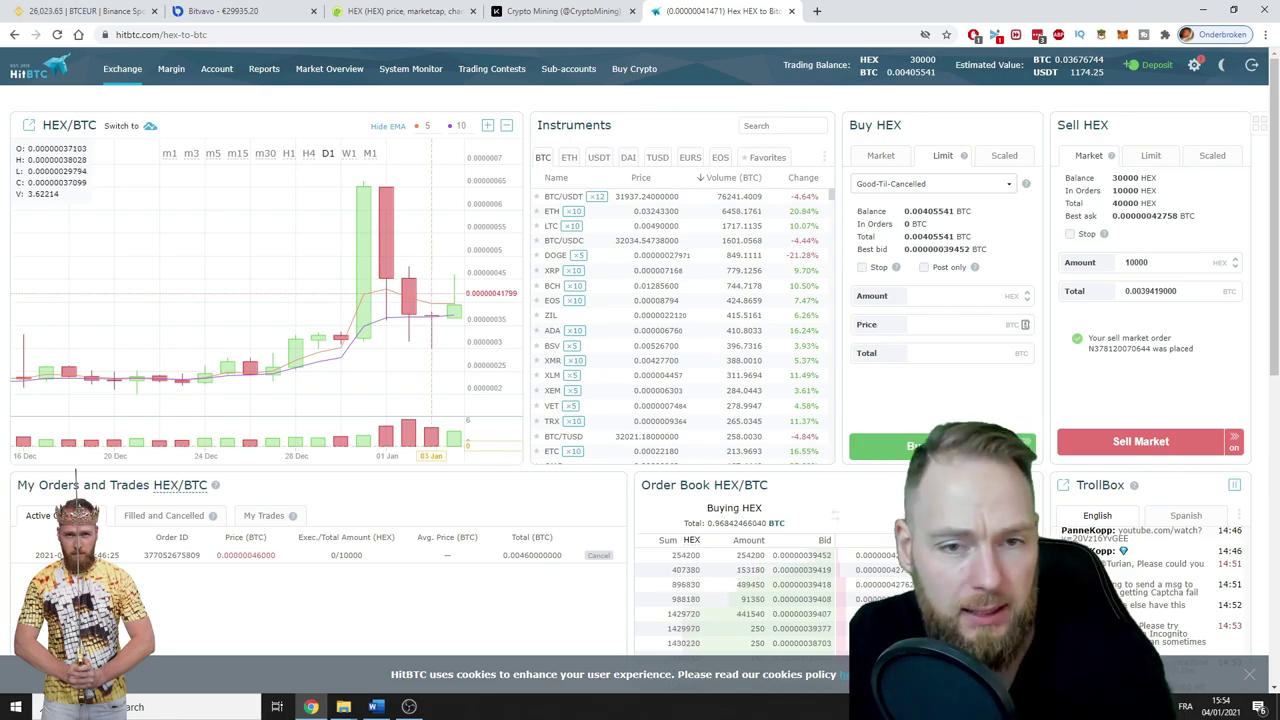
scroll(1134, 411, "down", 3)
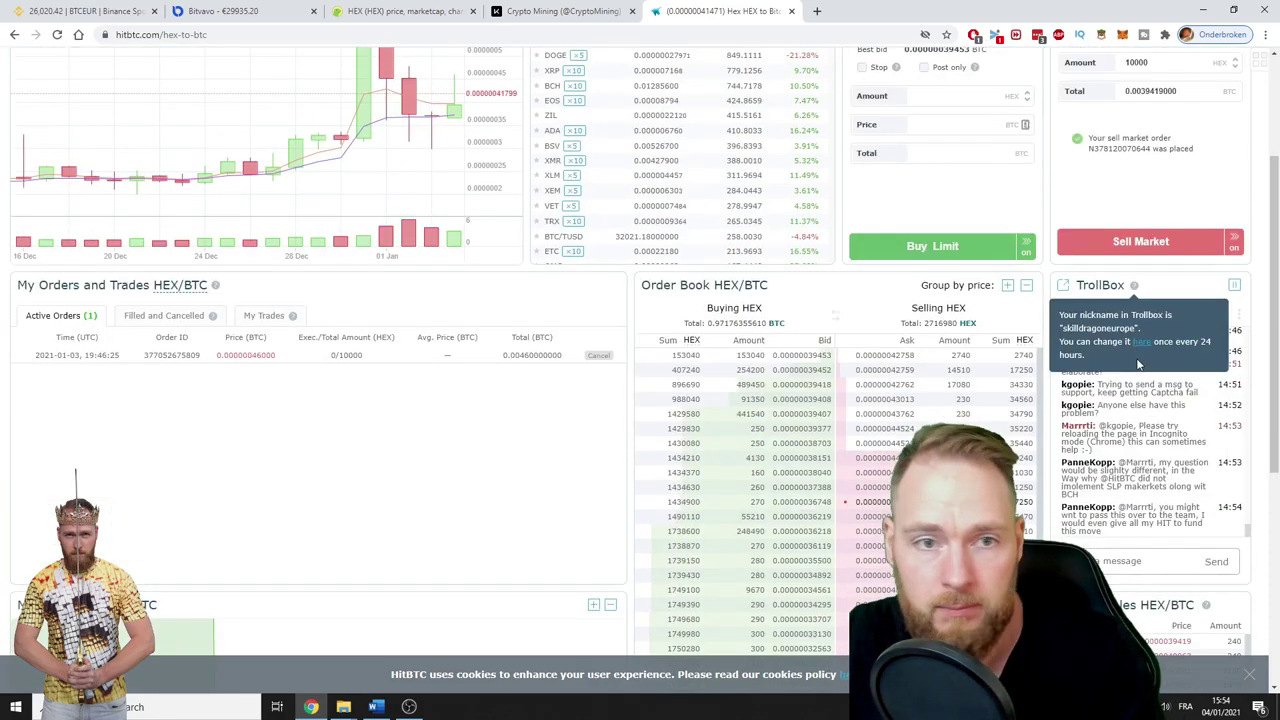
scroll(1134, 330, "up", 3)
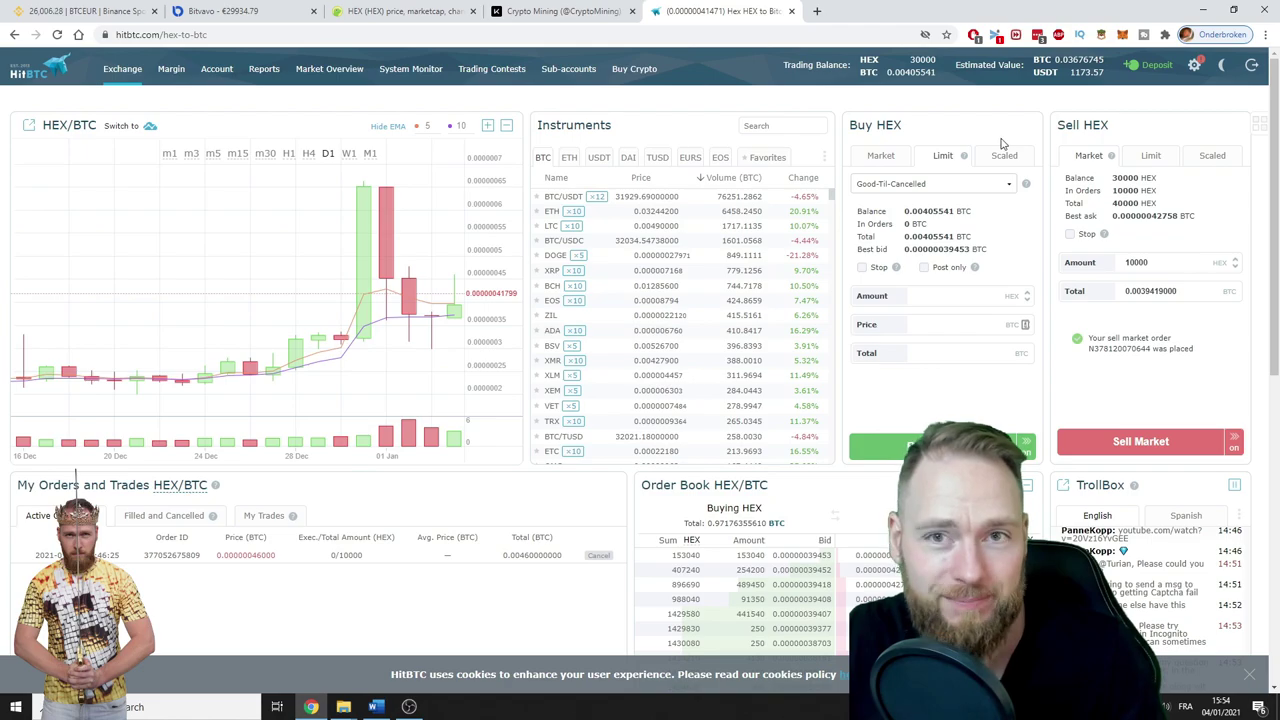
scroll(1164, 320, "down", 1)
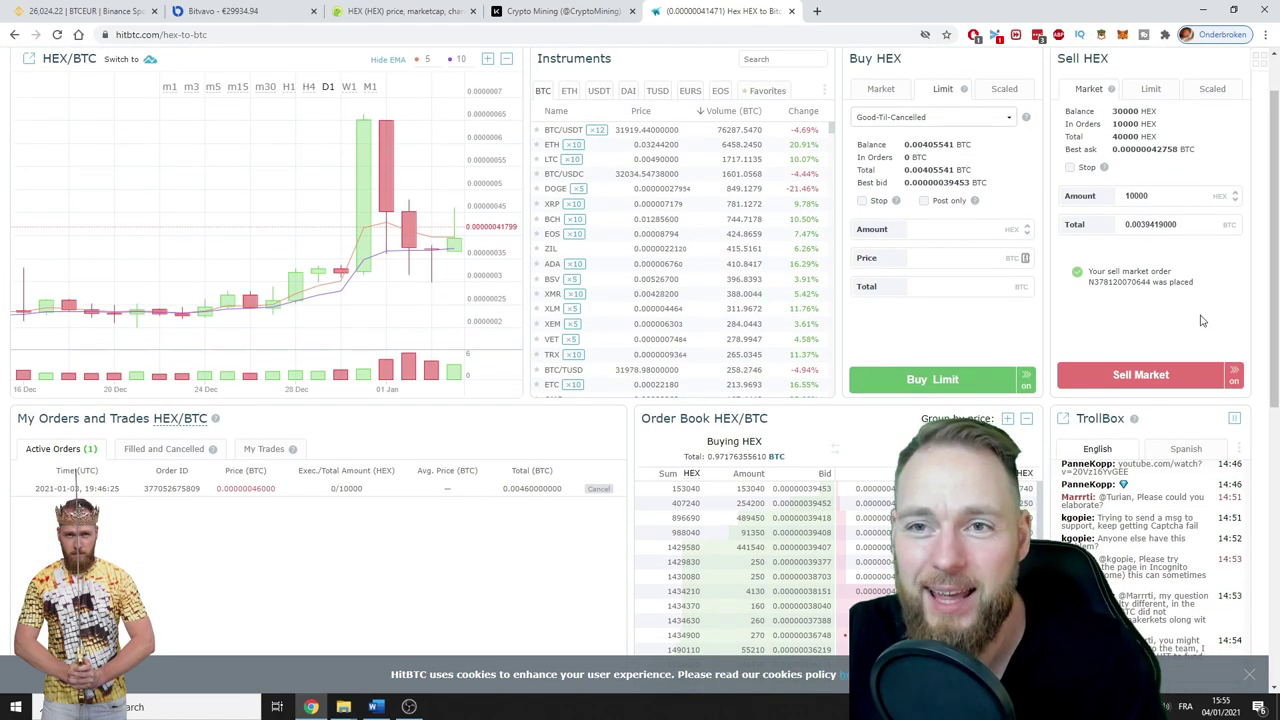
scroll(1202, 320, "up", 1)
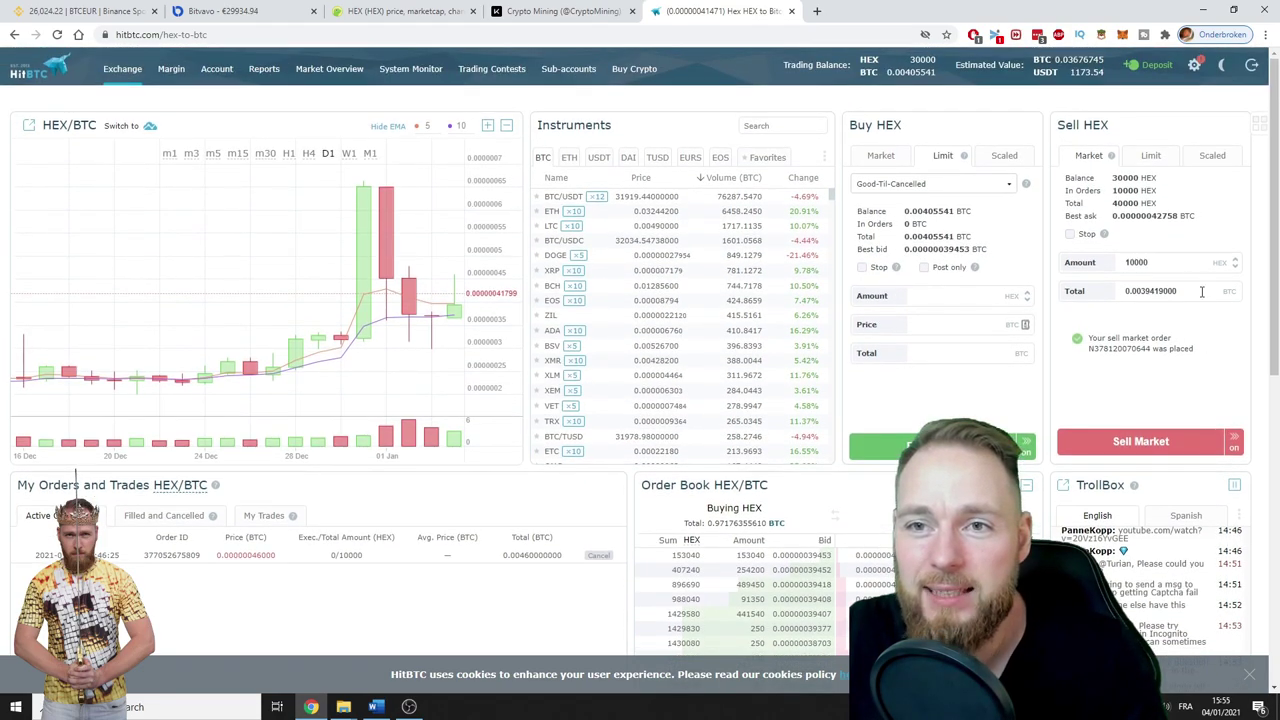
- Switch the Sell HEX panel to the Limit order type
left_click(1151, 155)
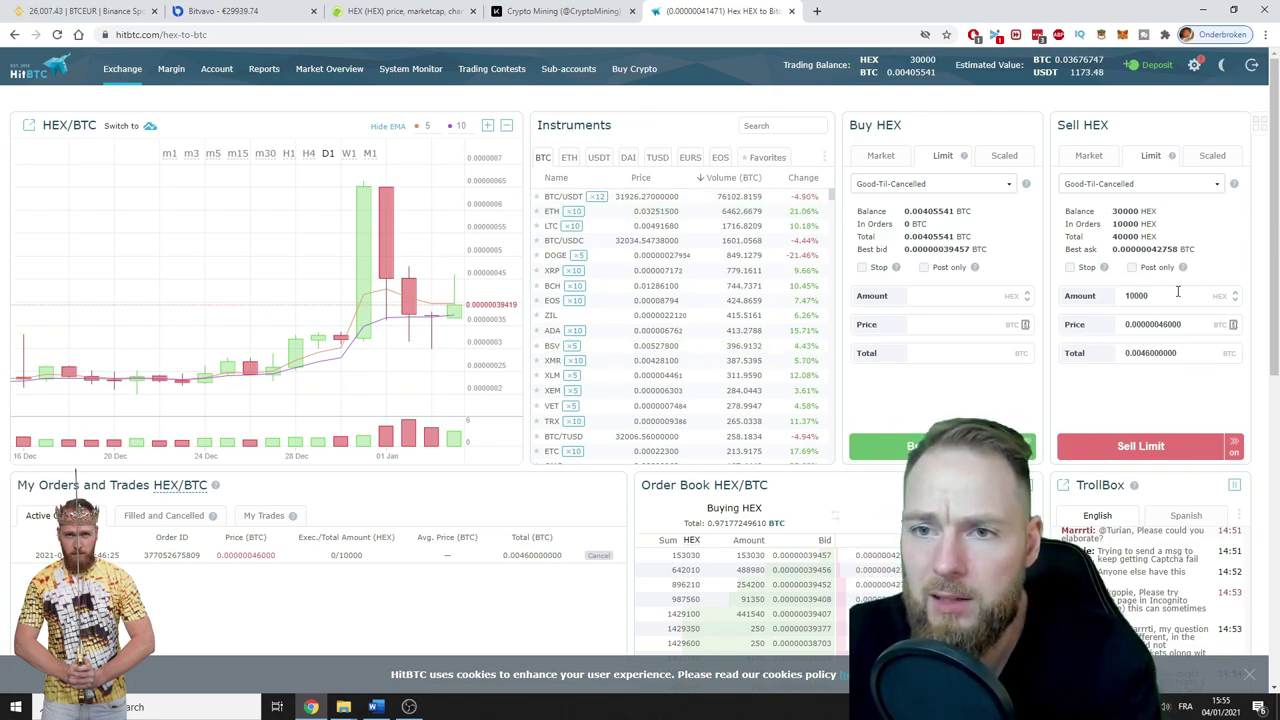
- On CoinGecko's HEX page, set the price chart to the Max time range
left_click(400, 11)
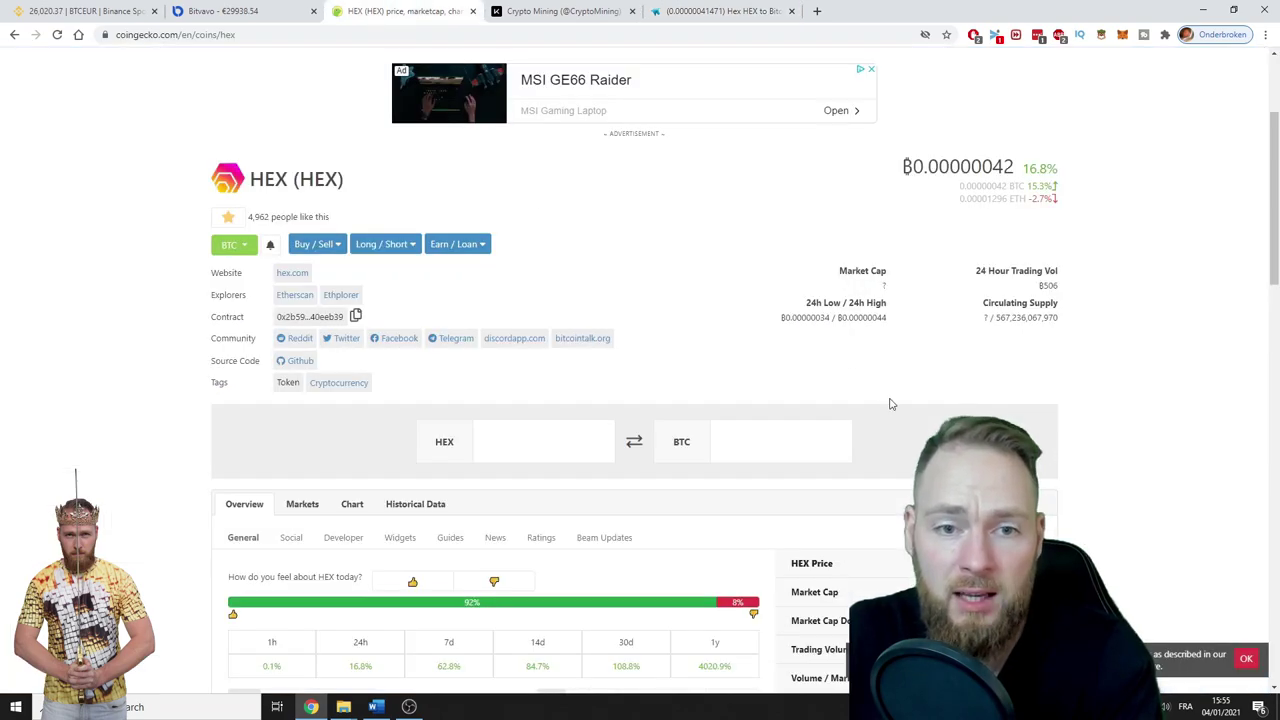
scroll(502, 411, "down", 4)
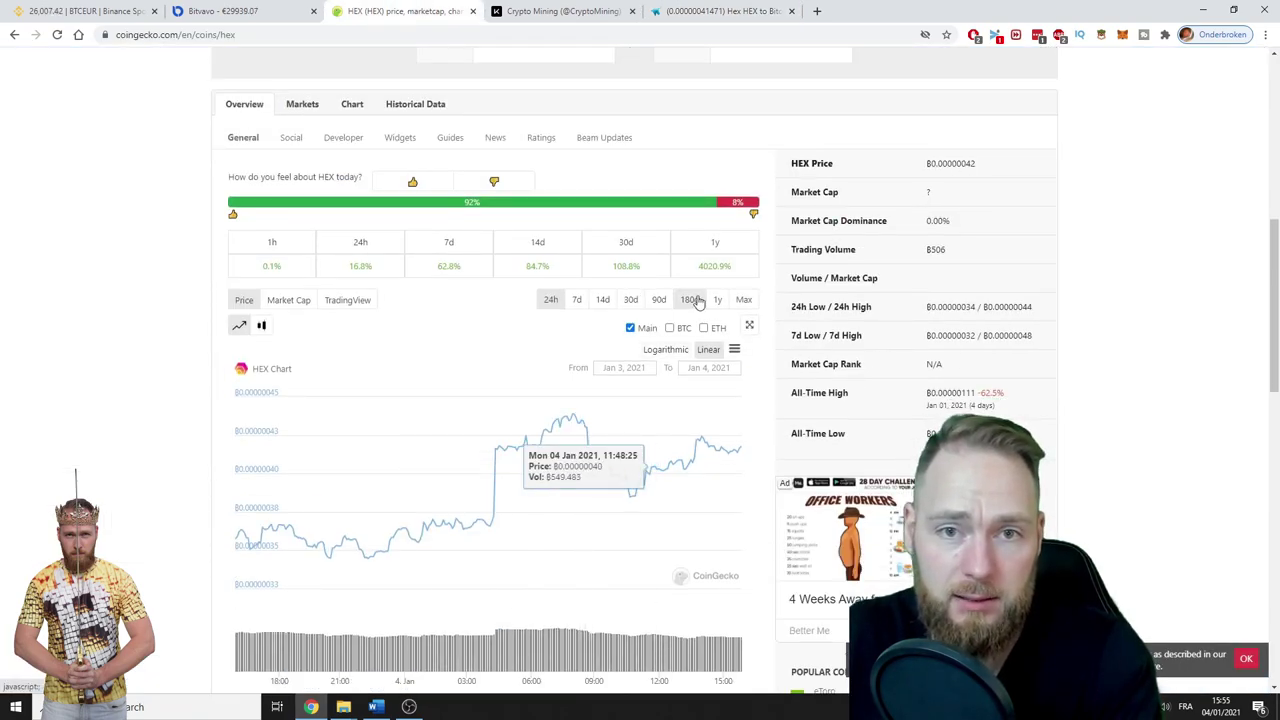
left_click(745, 299)
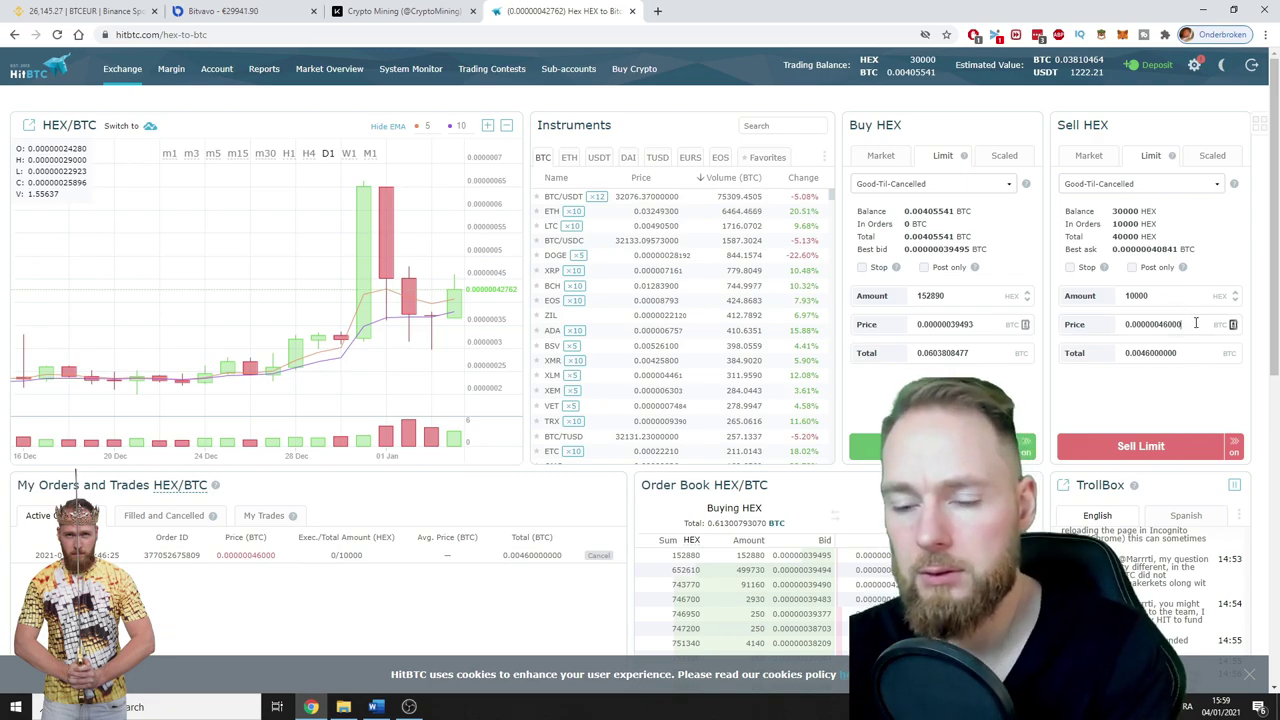
- Change the limit price to 0.00000102 BTC and submit the 10,000 HEX sell limit order
key("BackSpace")
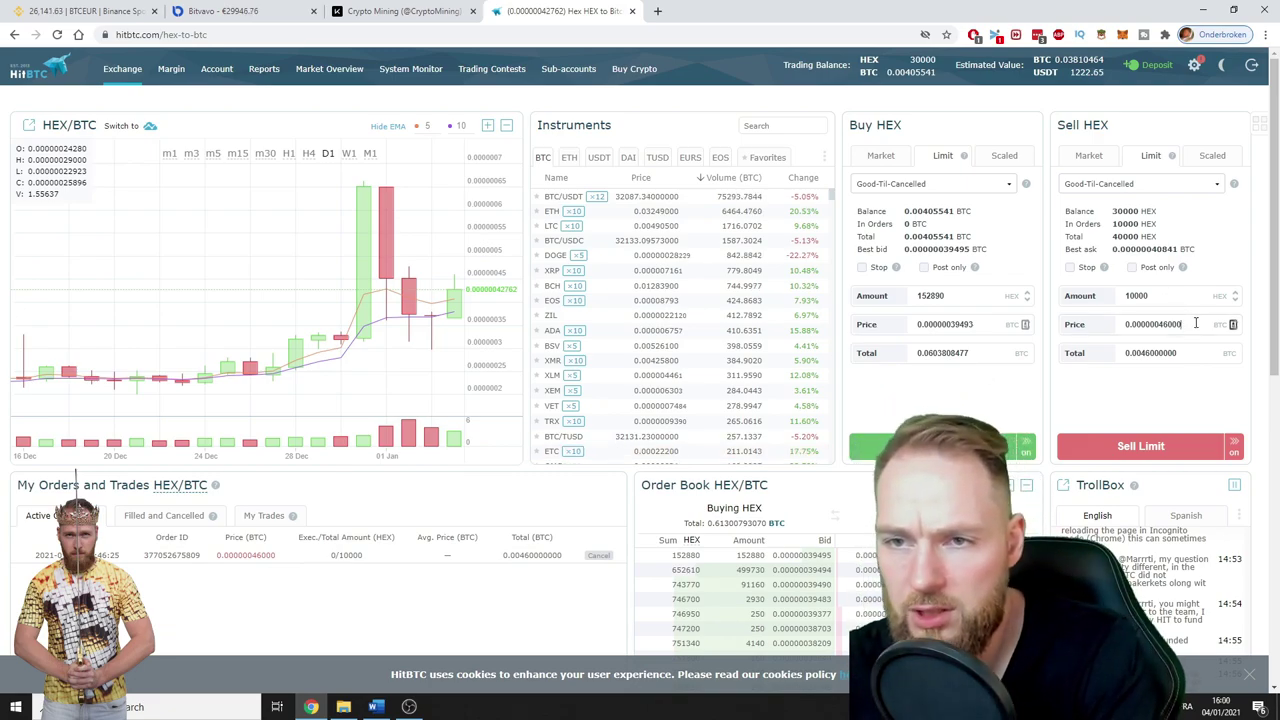
key("BackSpace")
key("BackSpace")
key("BackSpace")
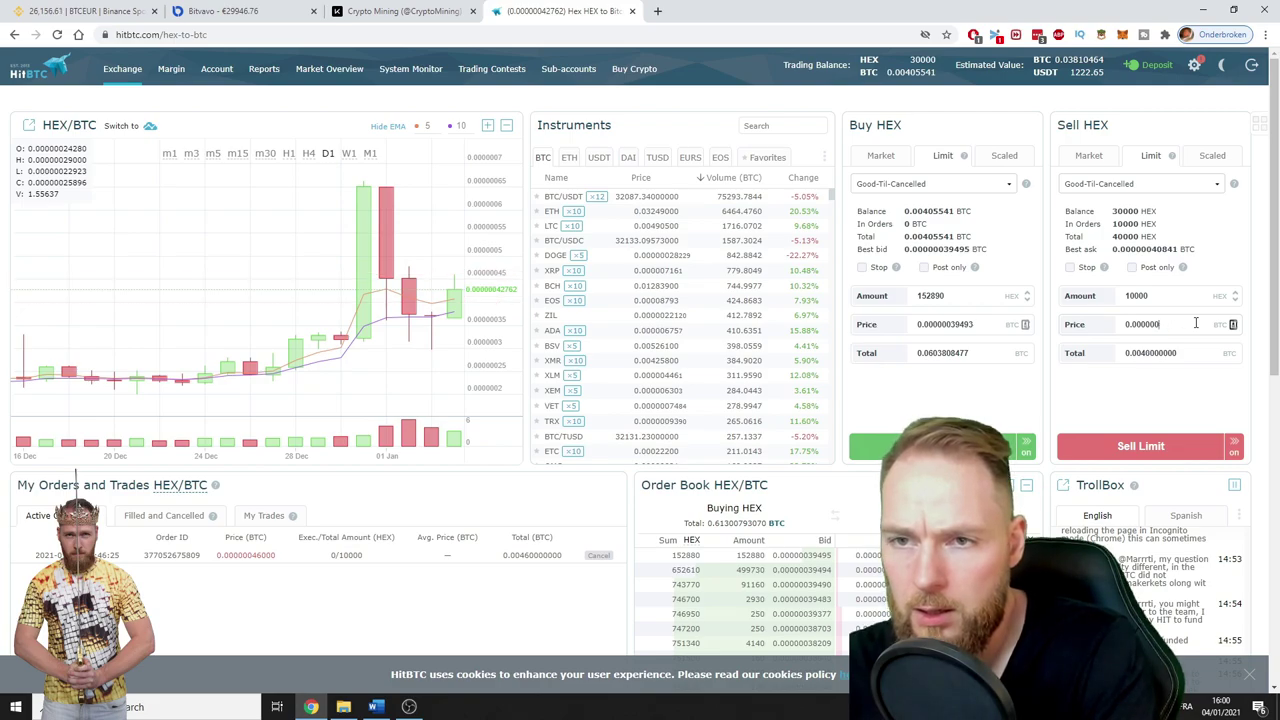
type("102")
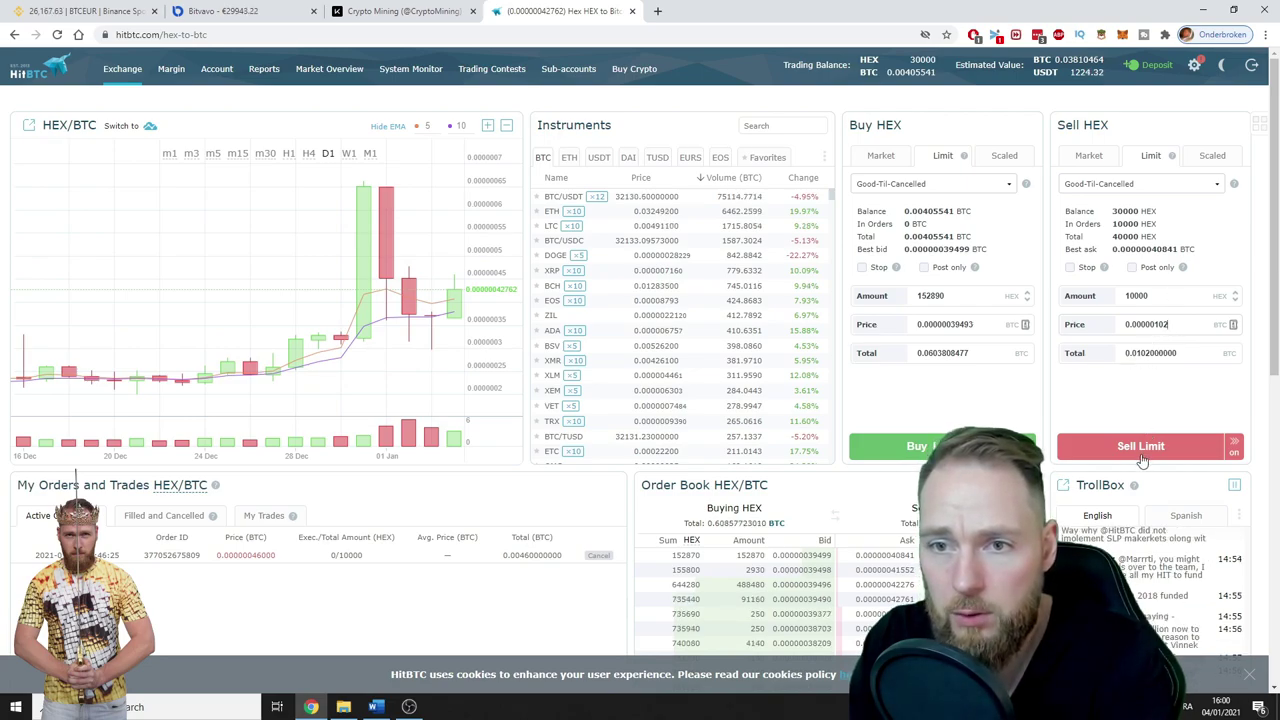
left_click(1141, 447)
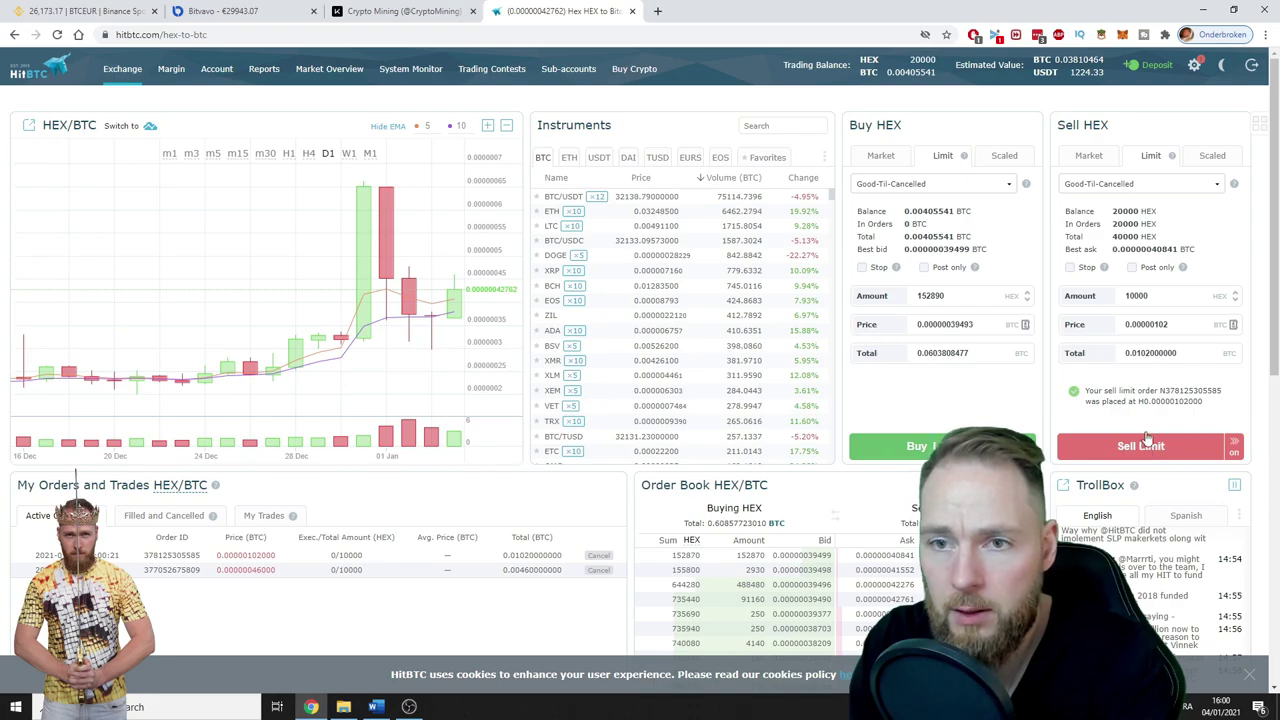